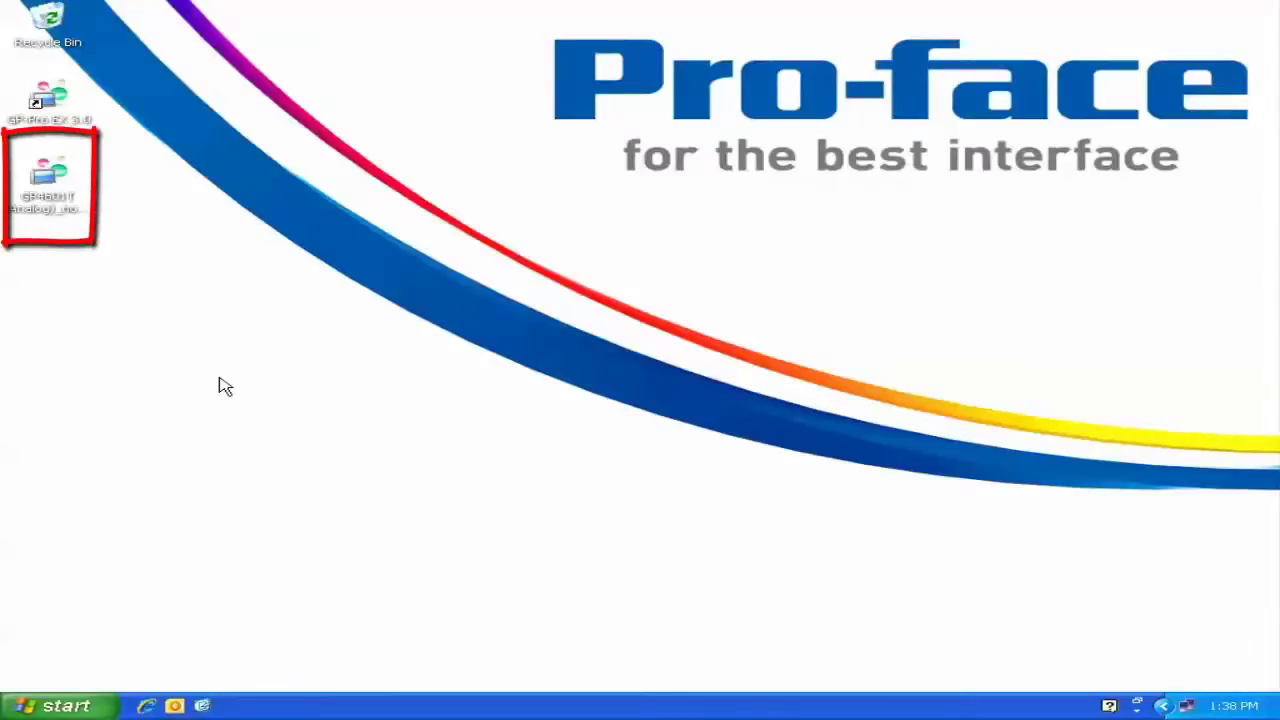
Open the GP4601T (Analog)_noPLC_V30_Enhanced Recipes_Barcode project from its desktop icon.
double_click(55, 180)
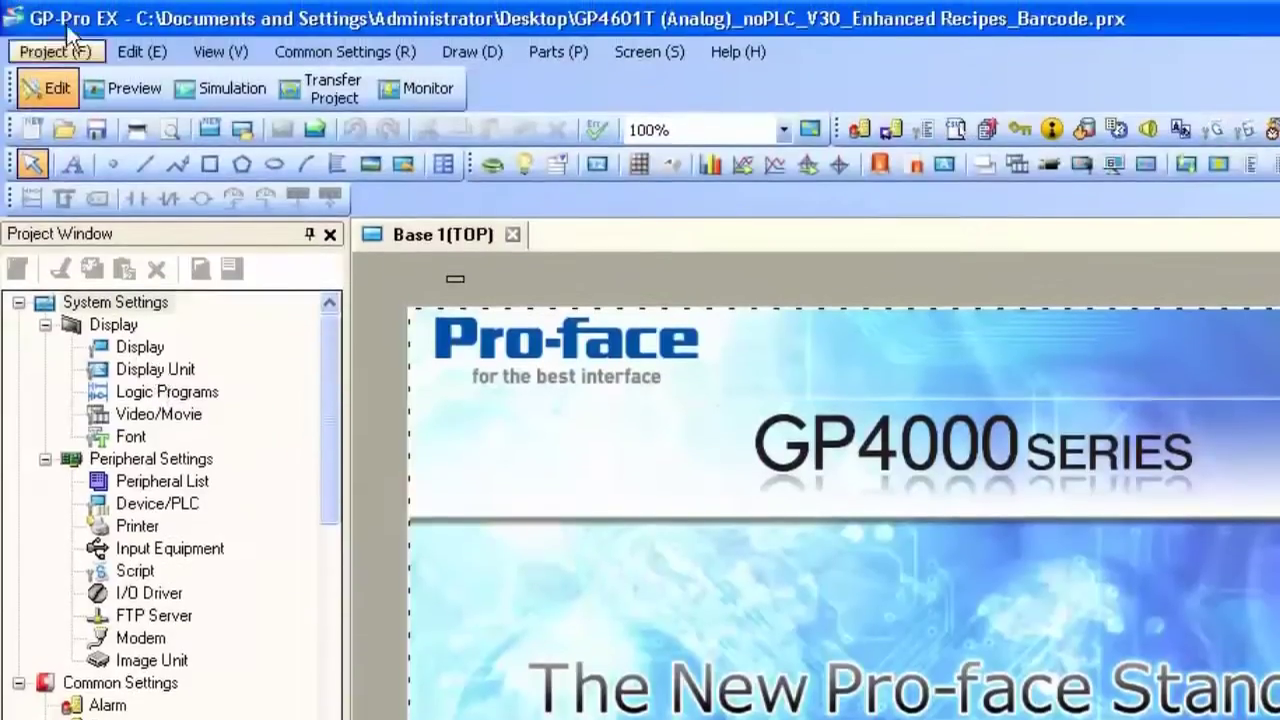
Open the Display Unit system settings at the Remote Viewer page.
click(62, 52)
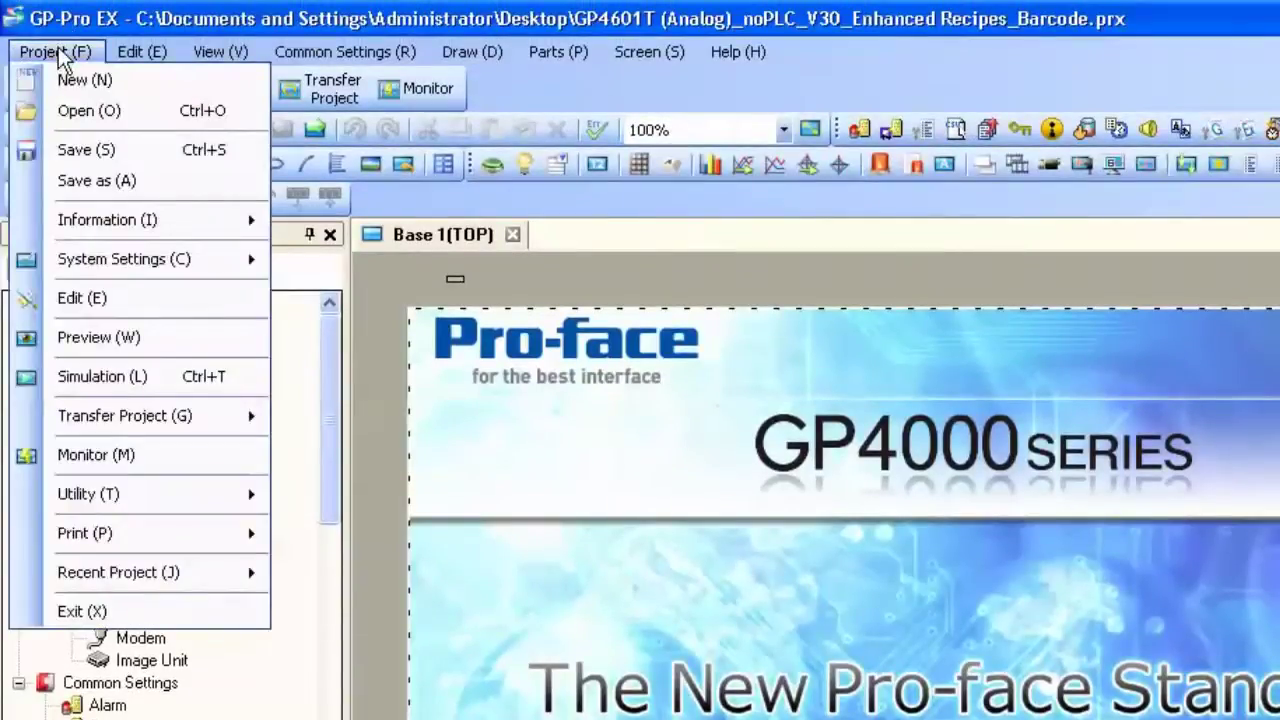
mouse_move(164, 261)
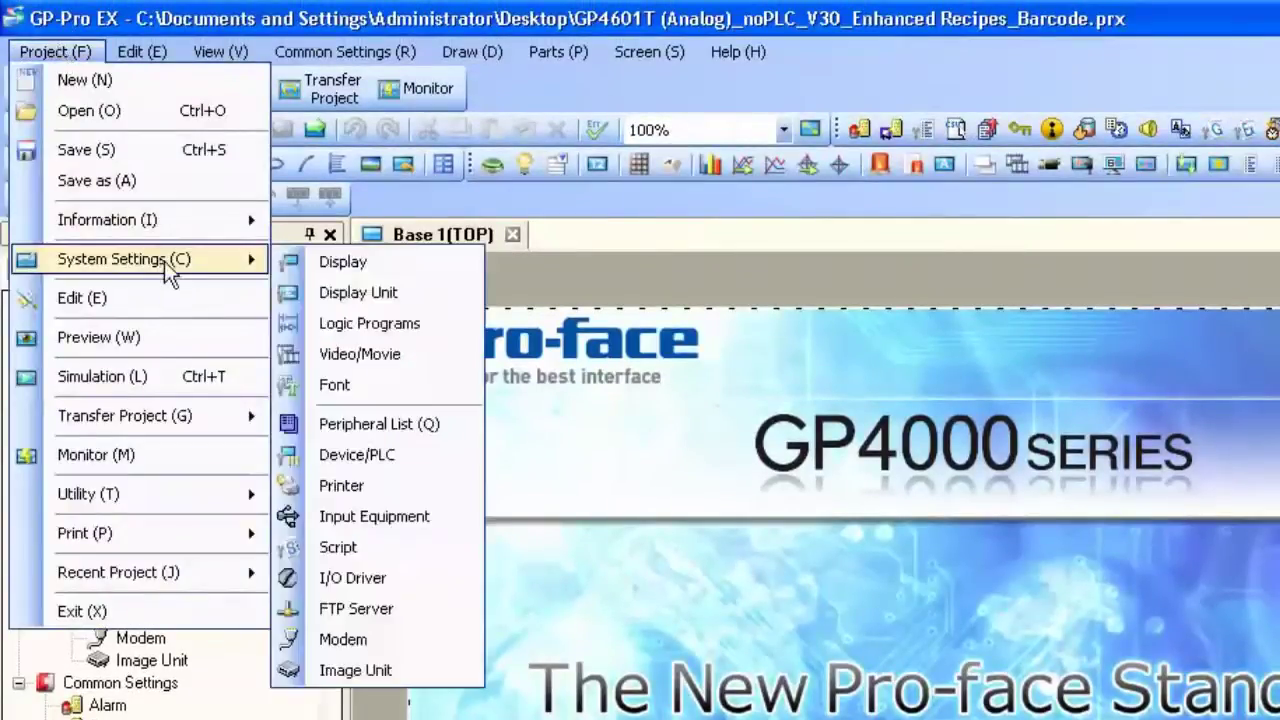
click(368, 297)
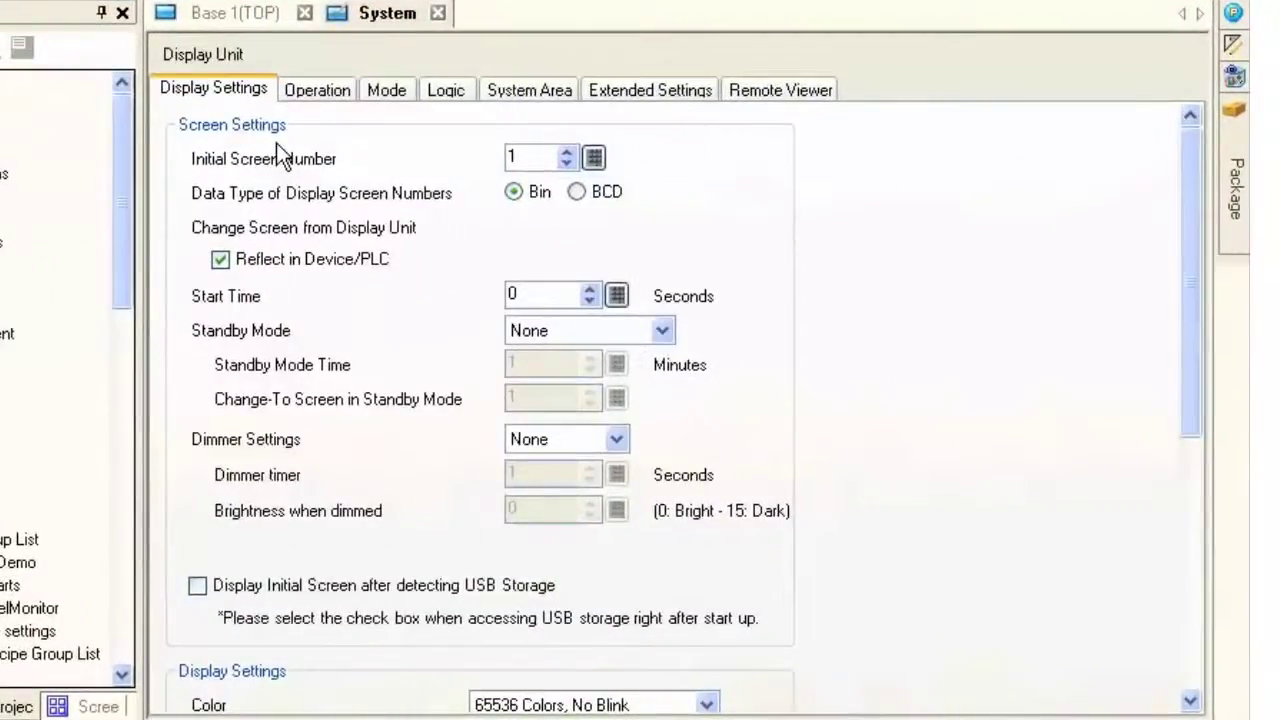
click(793, 90)
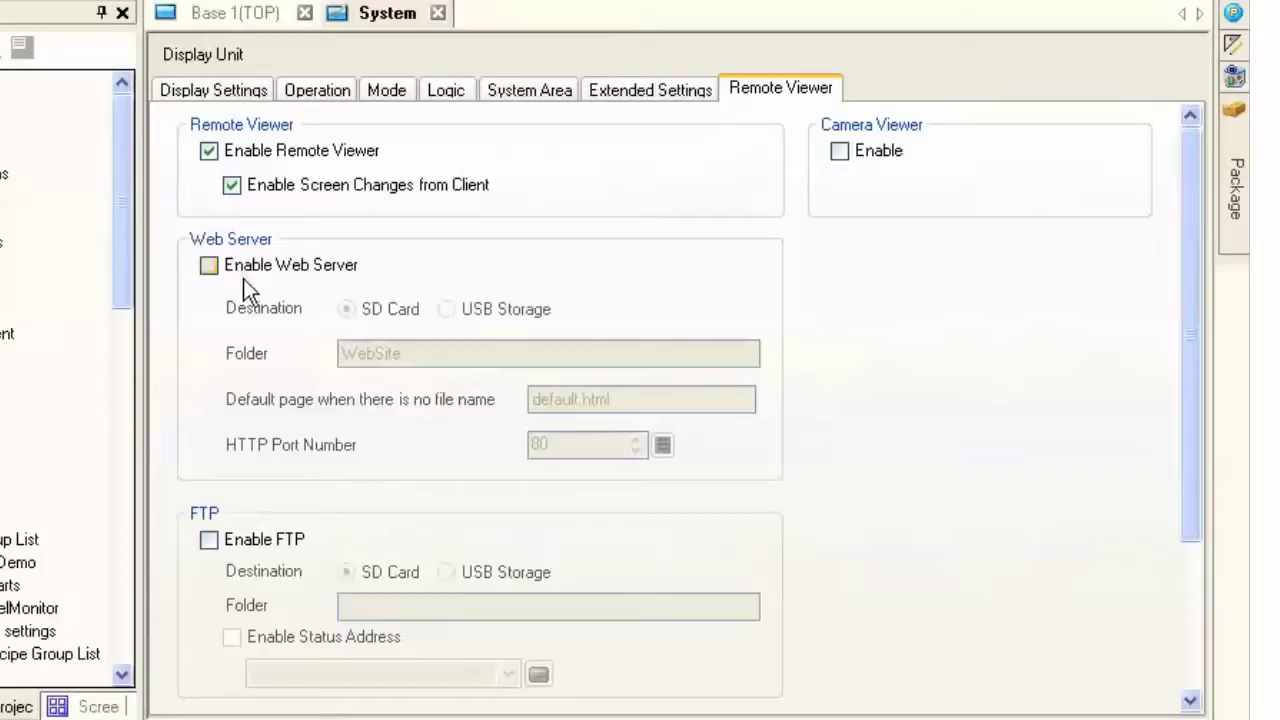
Enable Web Server, keeping SD Card folder WebSite, default.html and HTTP port 80.
click(210, 266)
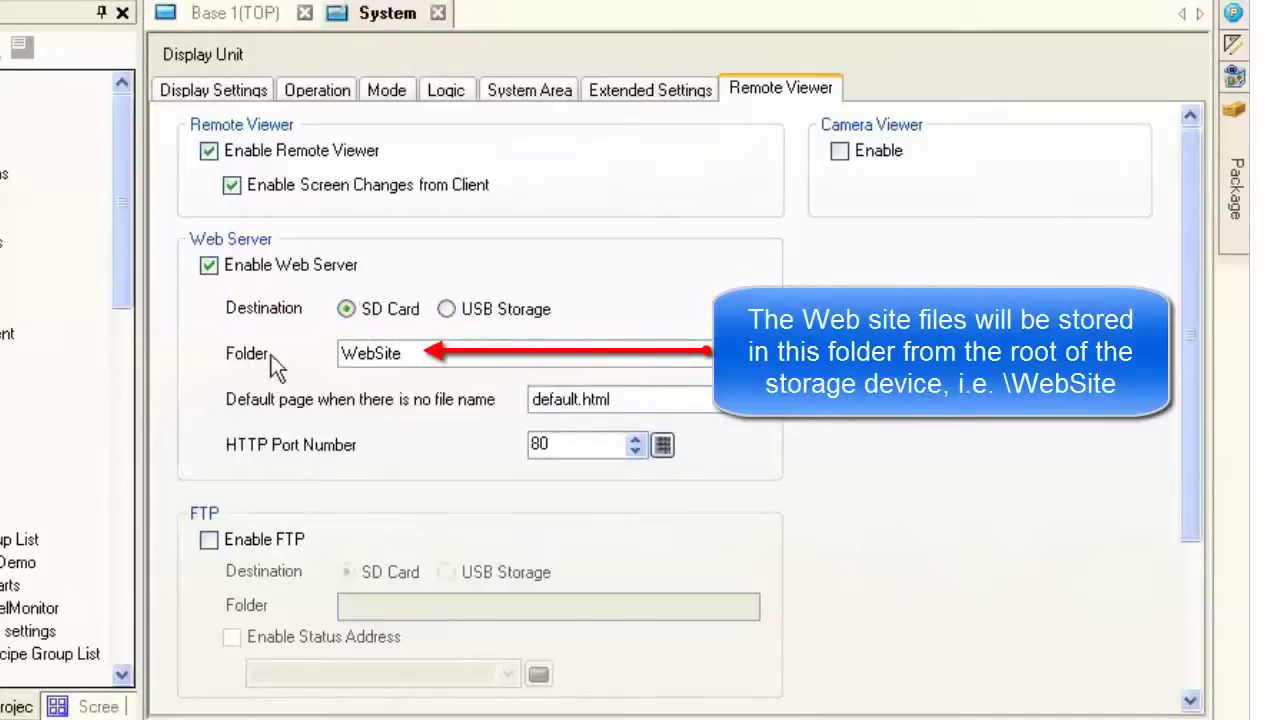
double_click(398, 355)
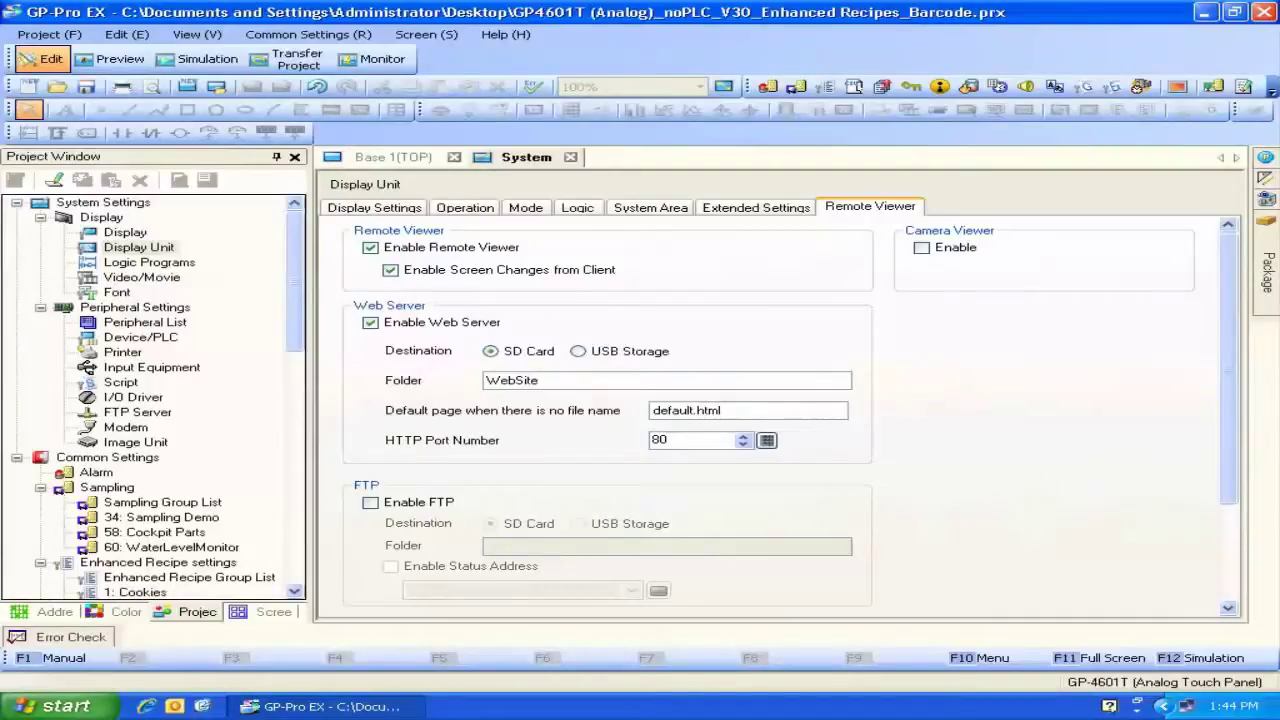
Launch the Transfer Tool, agreeing to save the GP4601T project first.
click(290, 64)
click(548, 377)
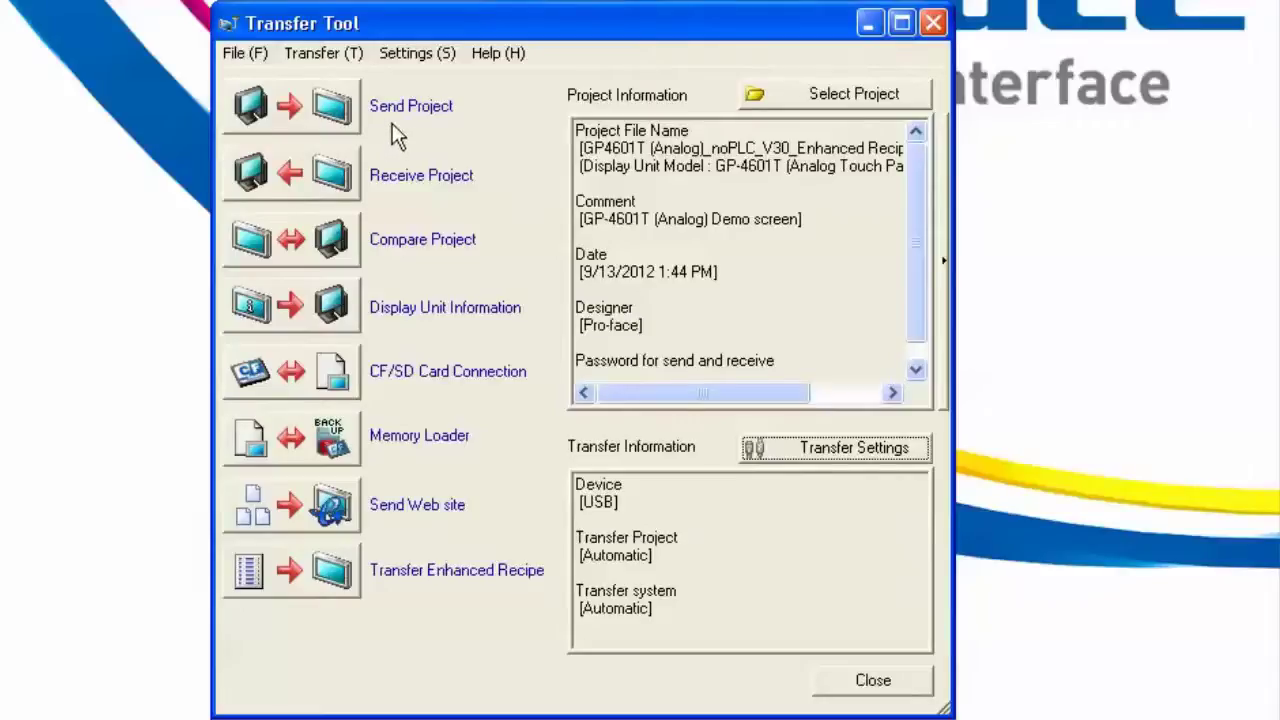
Turn on Transfer Site Data in the transfer settings and confirm.
click(840, 458)
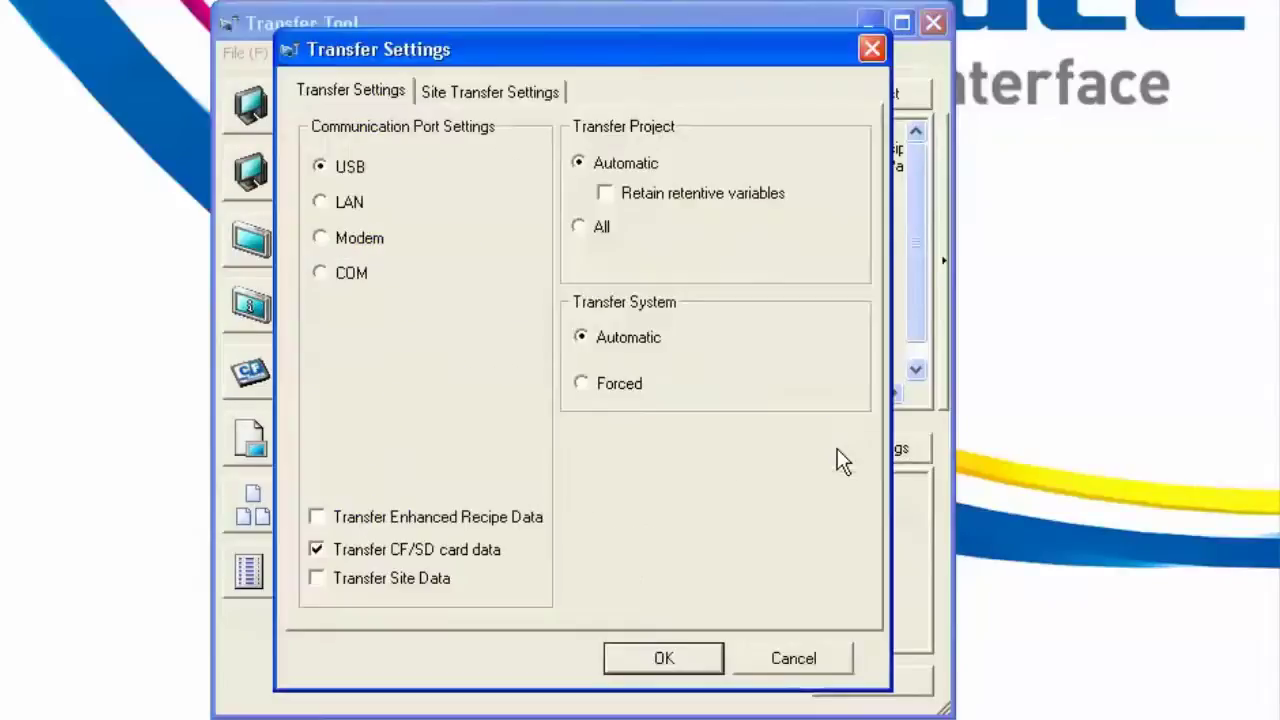
click(317, 580)
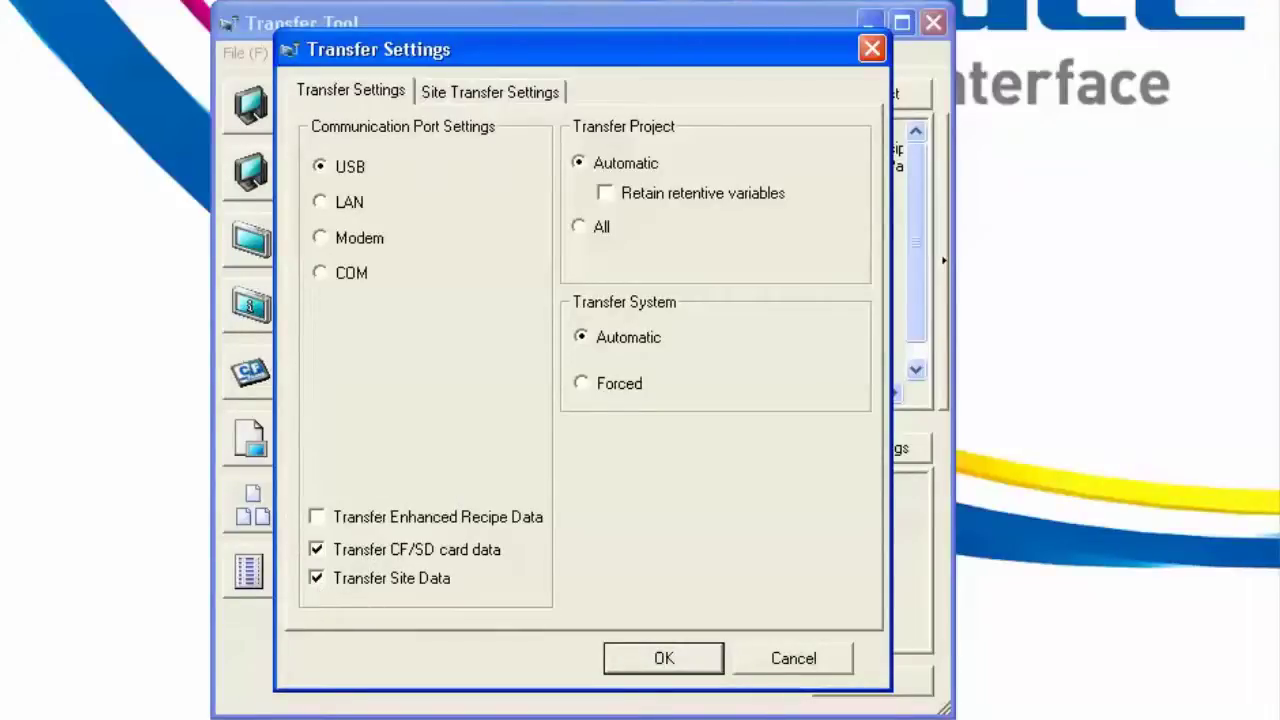
click(672, 663)
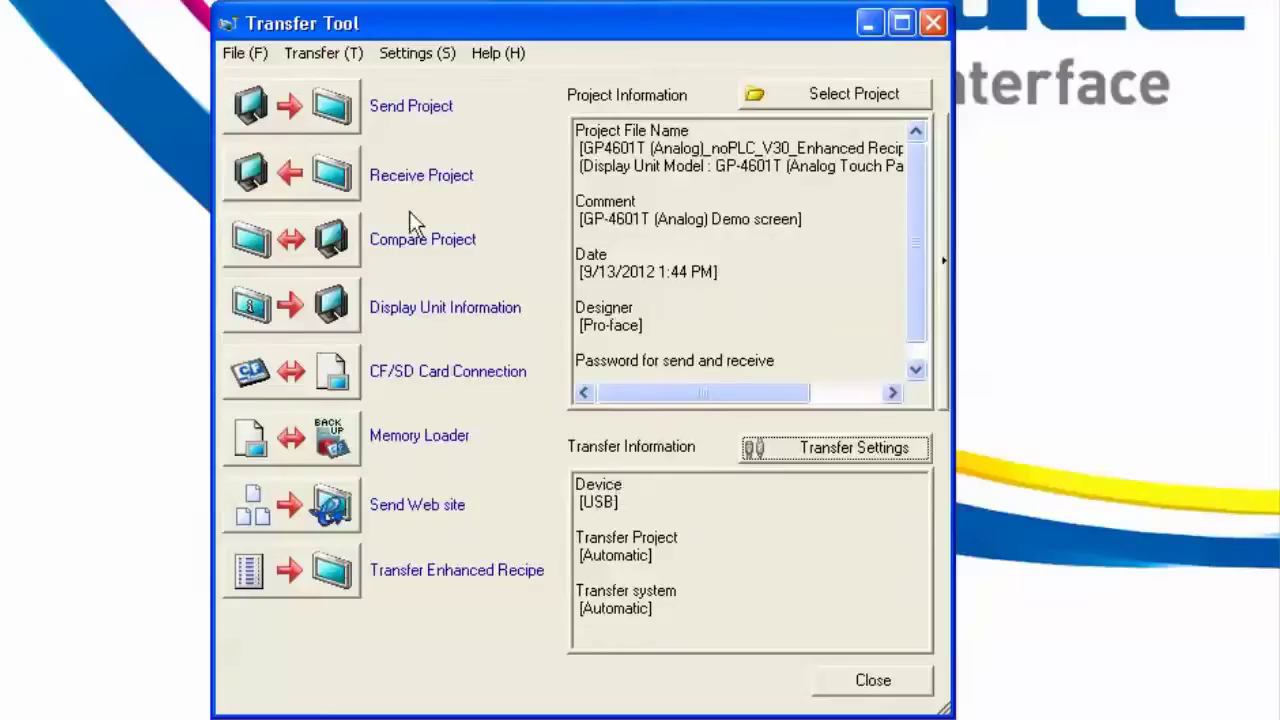
Send the project over USB, approving the system settings change, until Transfer complete.
click(335, 110)
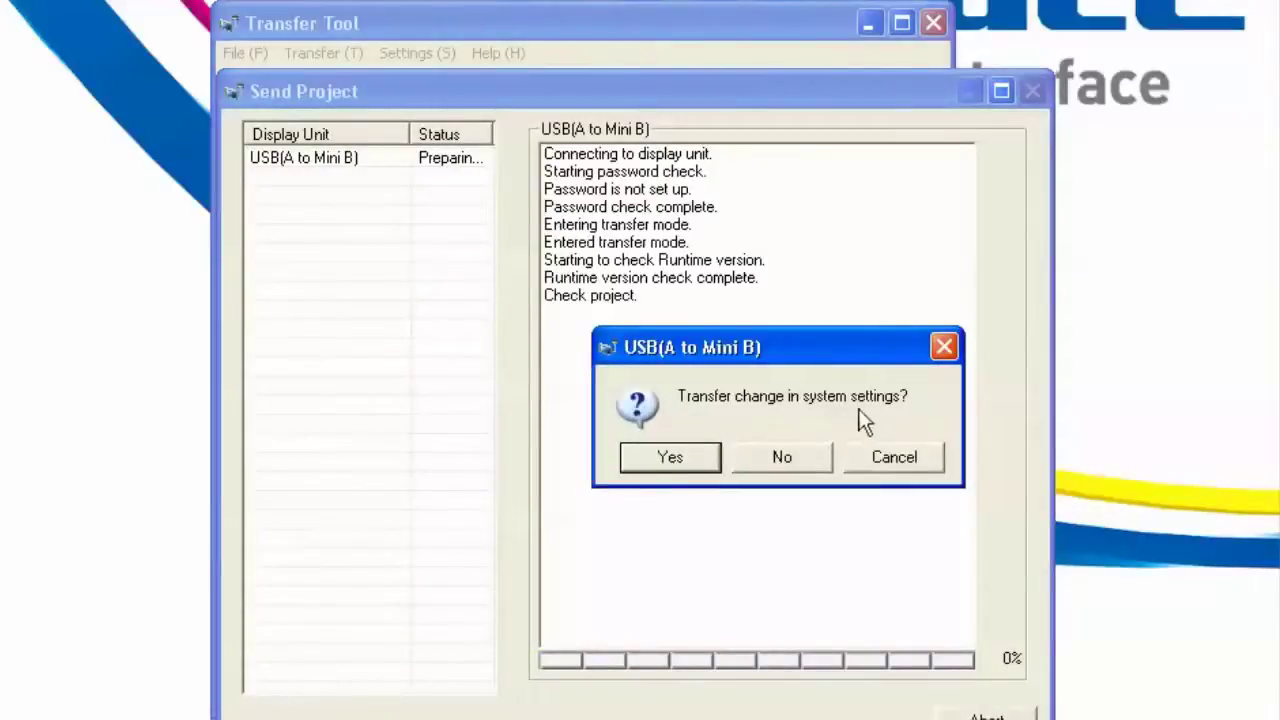
click(697, 462)
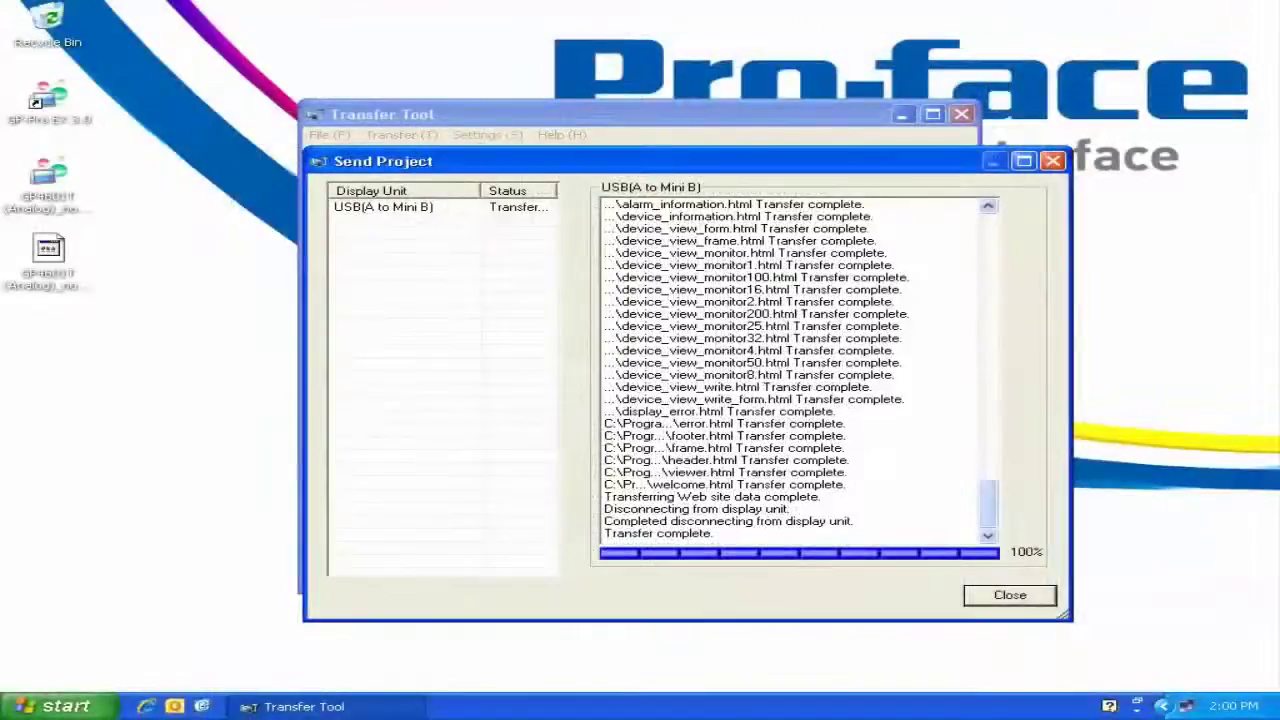
Close the Send Project log and Transfer Tool, and minimize GP-Pro EX.
click(1028, 598)
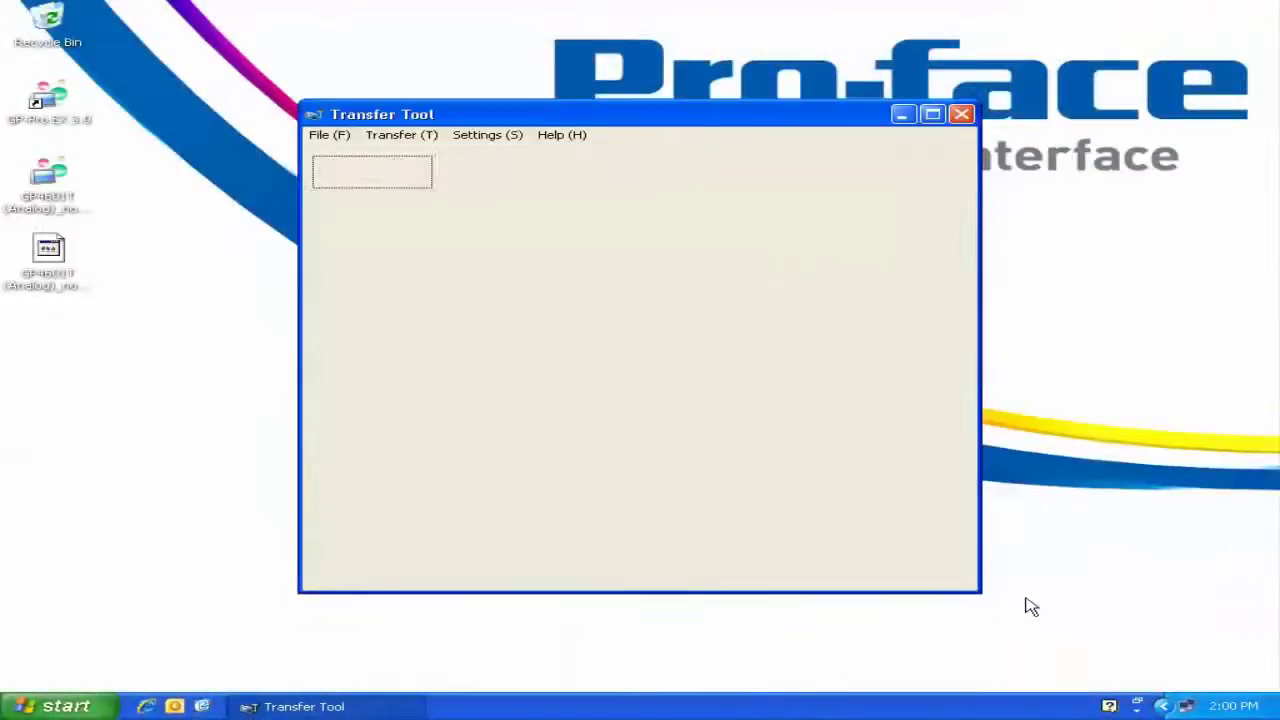
click(906, 568)
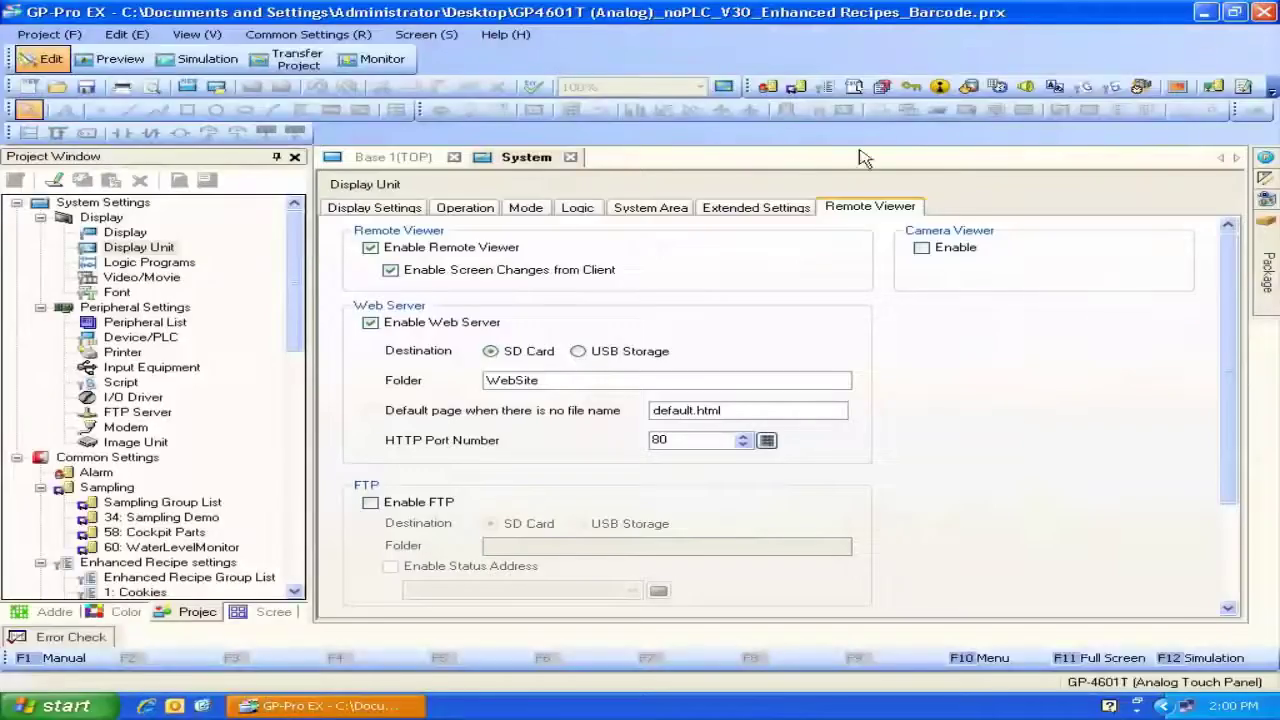
click(1205, 13)
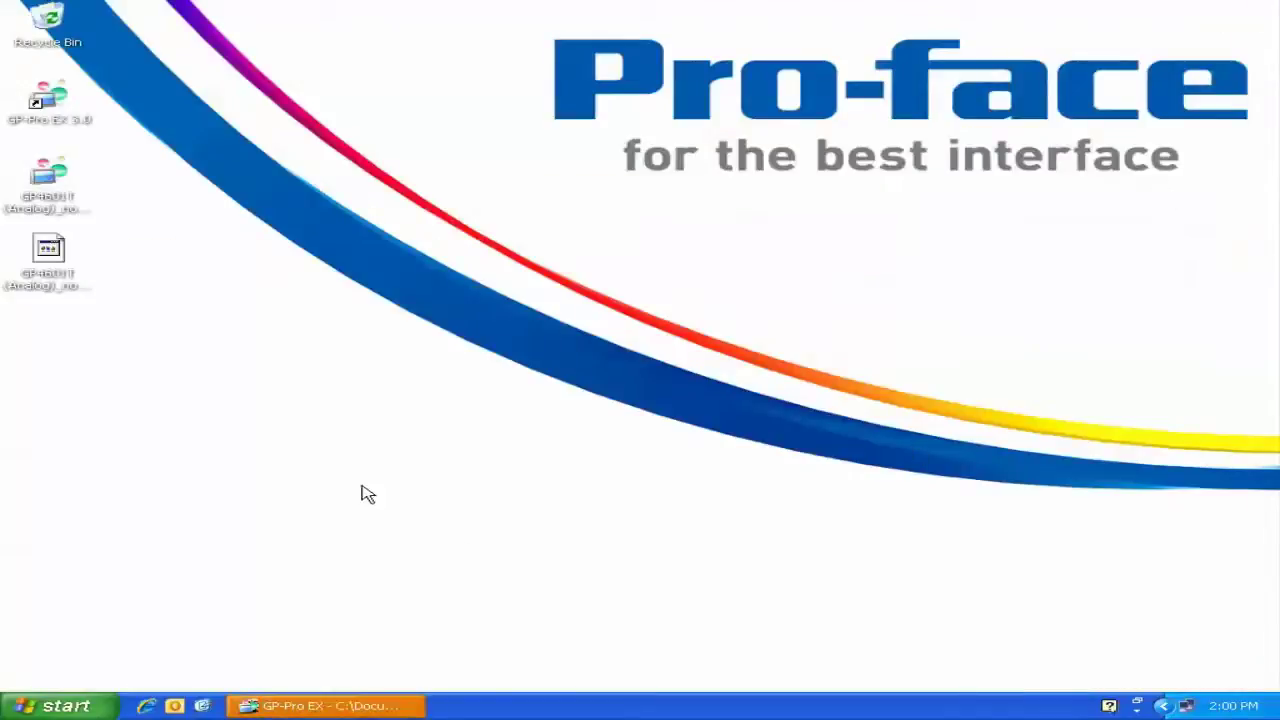
Launch Internet Explorer and browse to 175.172.0.45.
click(146, 706)
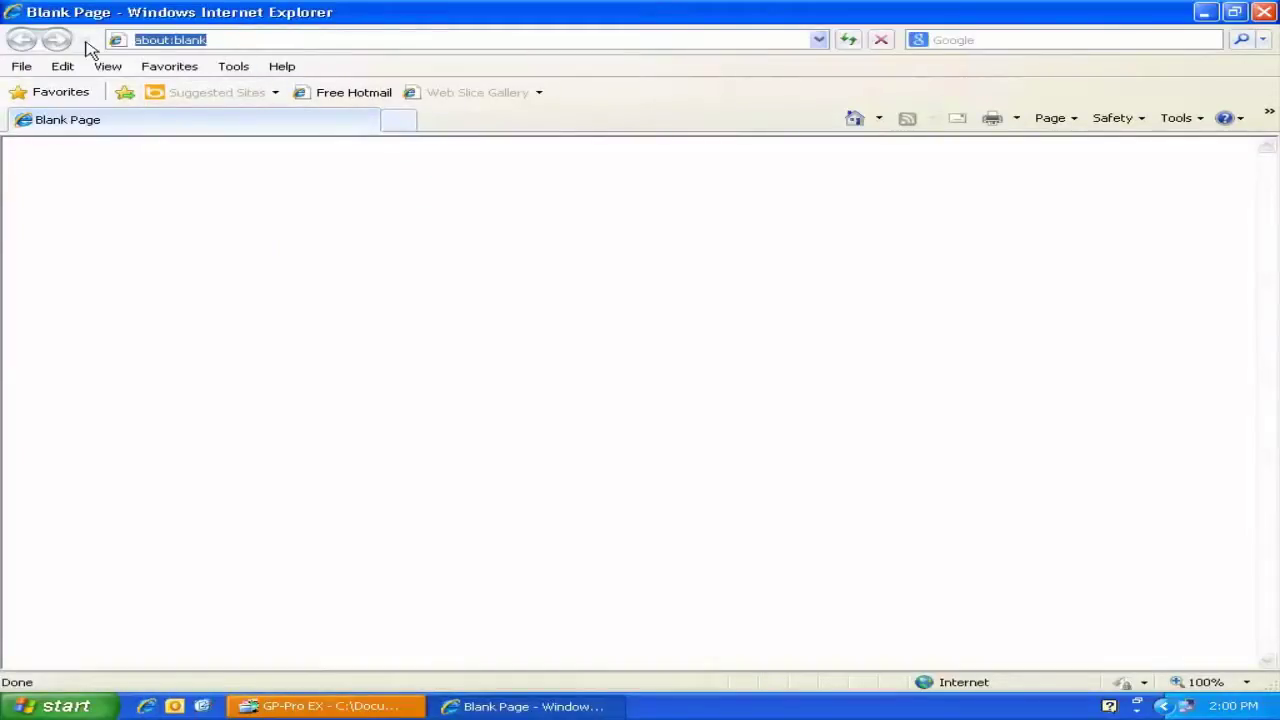
text(175)
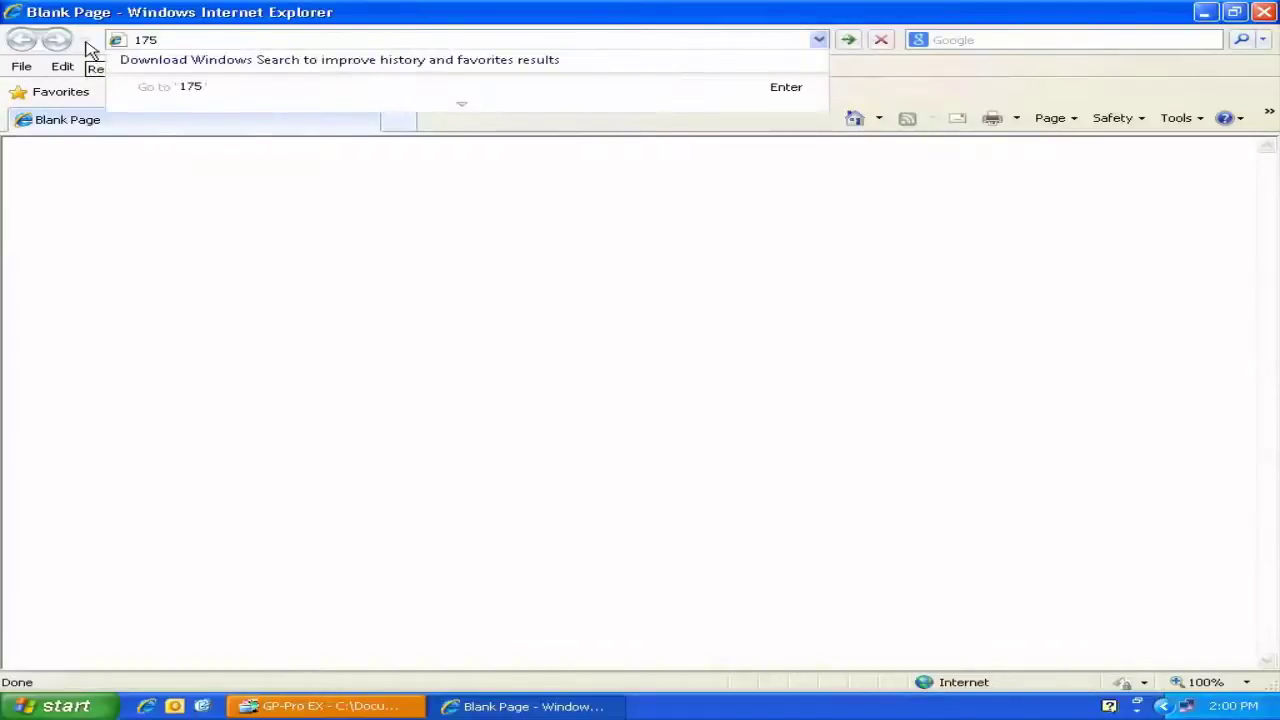
text(.172.0.45)
key(Return)
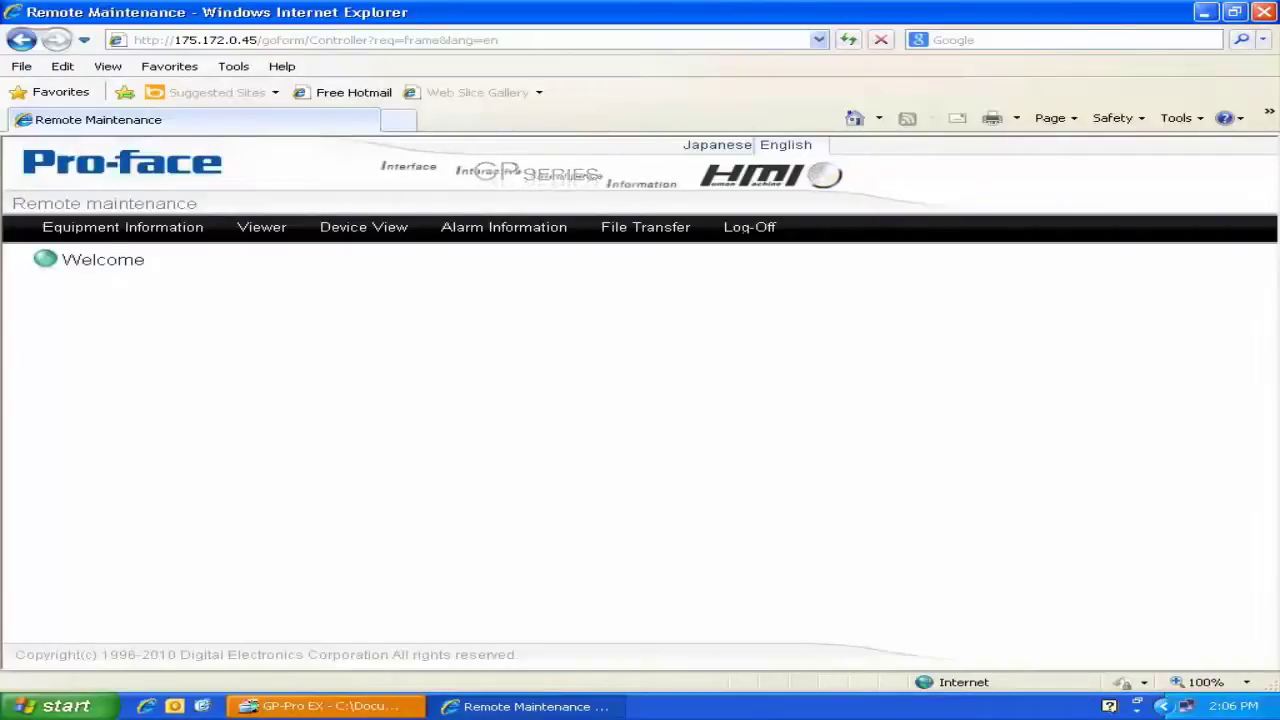
Go to the Device View page and enter USR23000 as the device address.
click(372, 230)
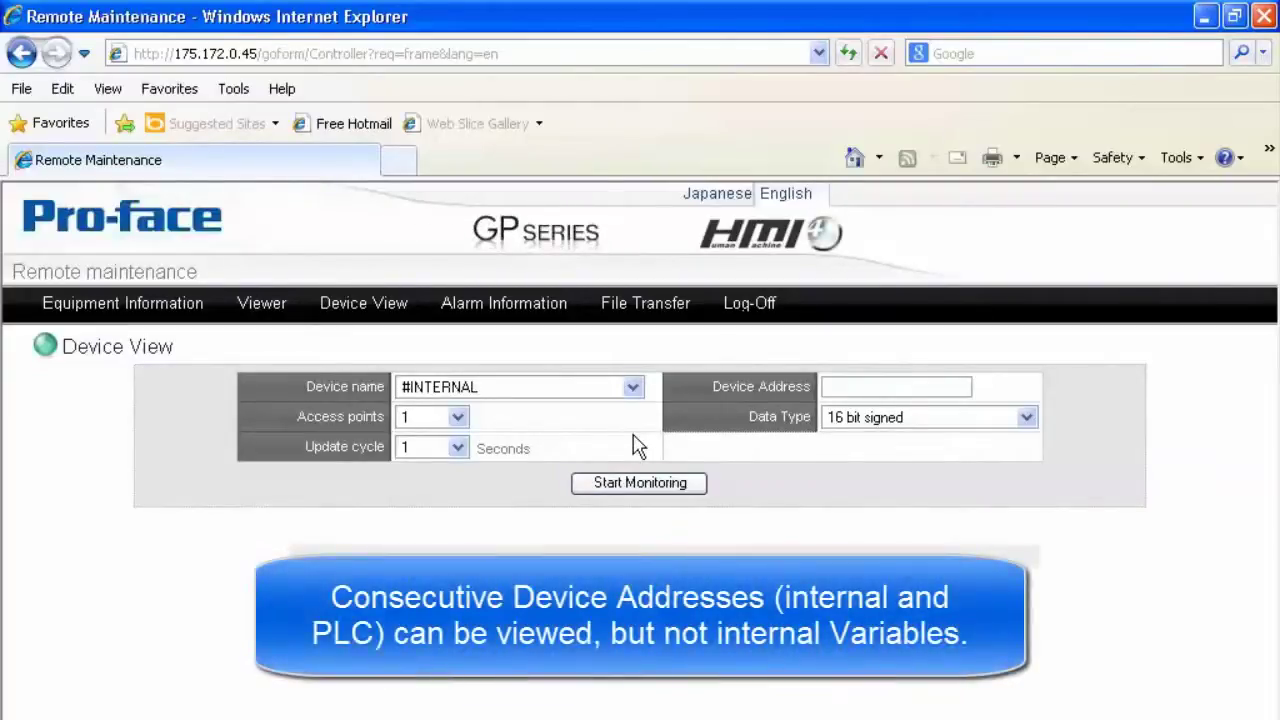
click(838, 387)
text(USR23000)
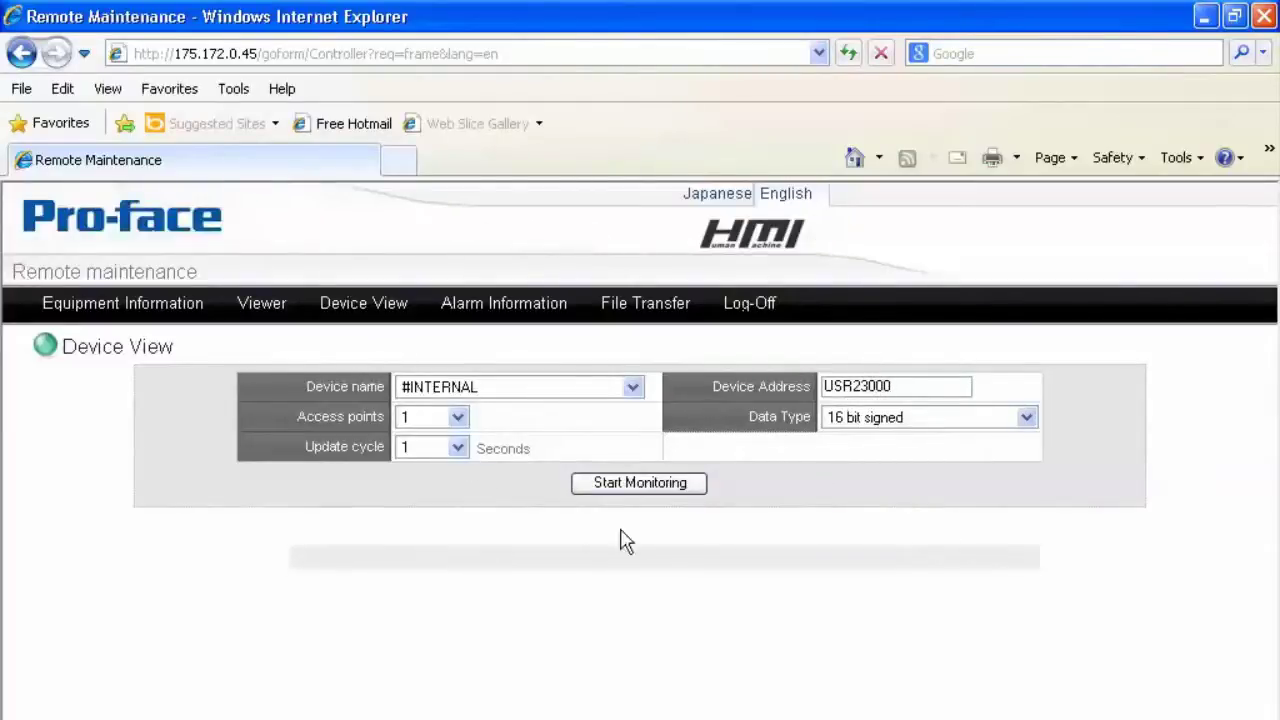
Pick 16 bit unsigned as the data type and start monitoring USR23000.
click(1025, 419)
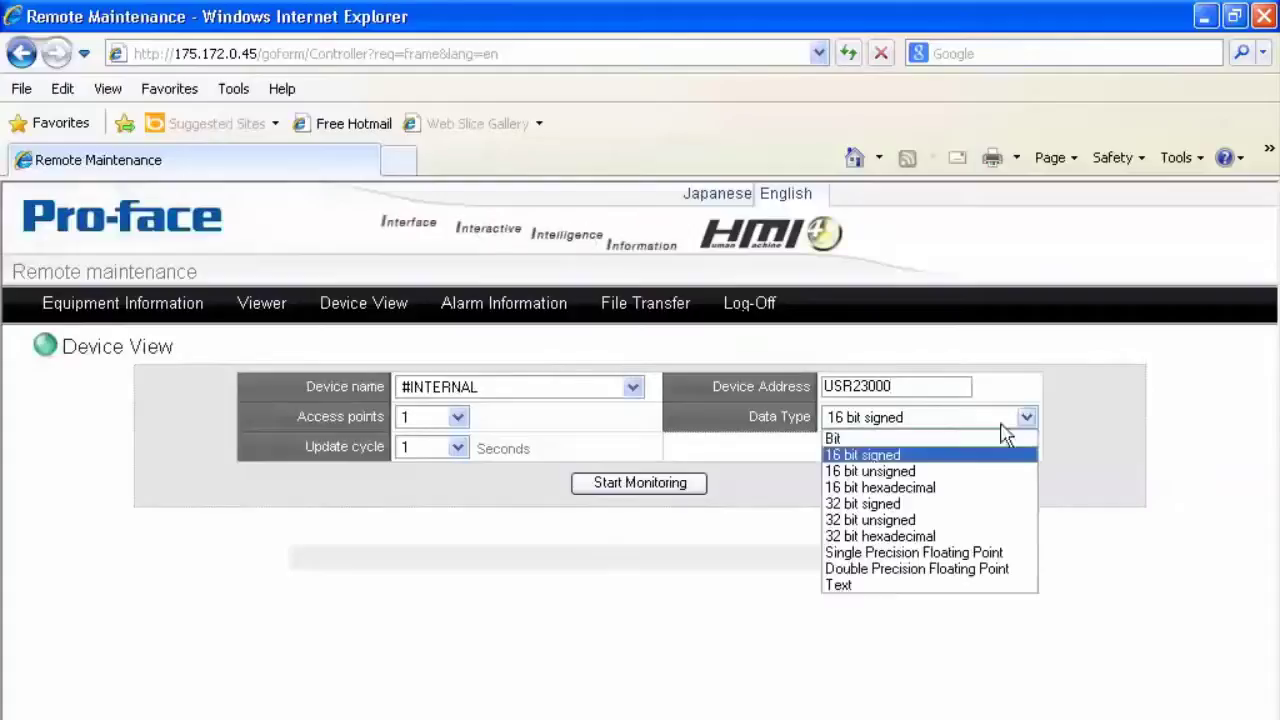
click(955, 472)
click(652, 490)
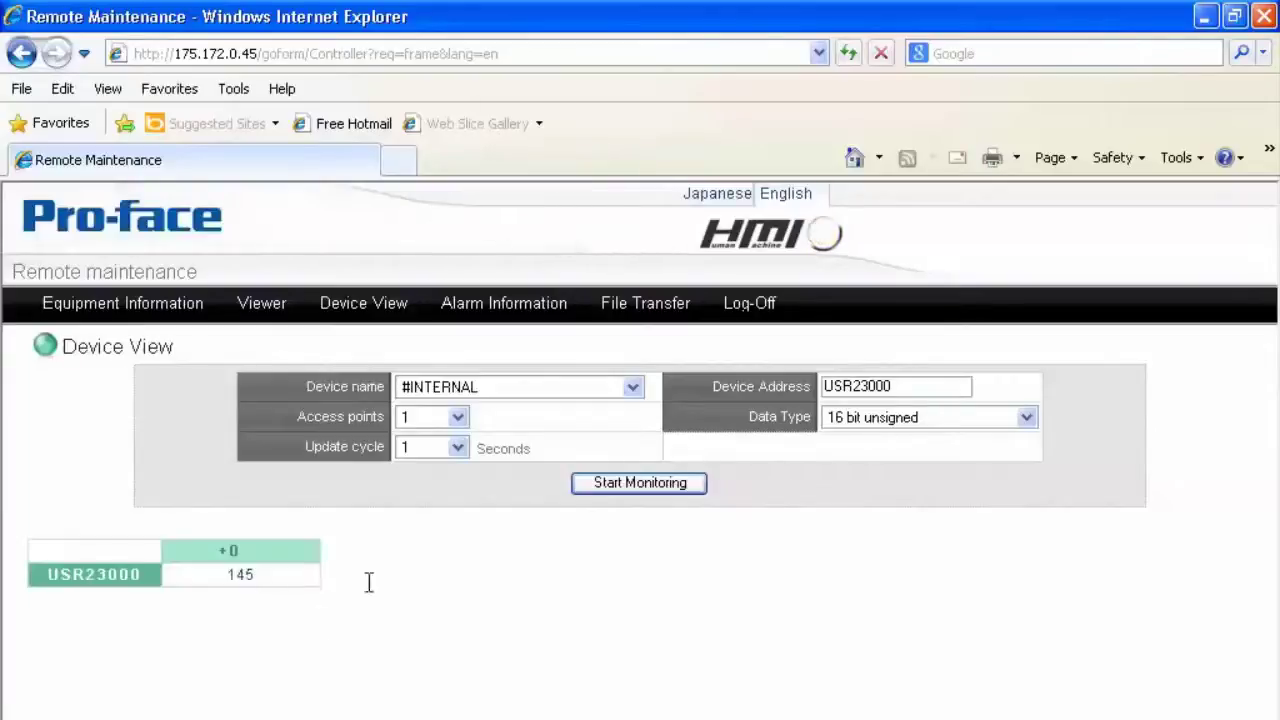
Write the value 5 to USR23000 from its write popup, resetting the counter.
click(246, 586)
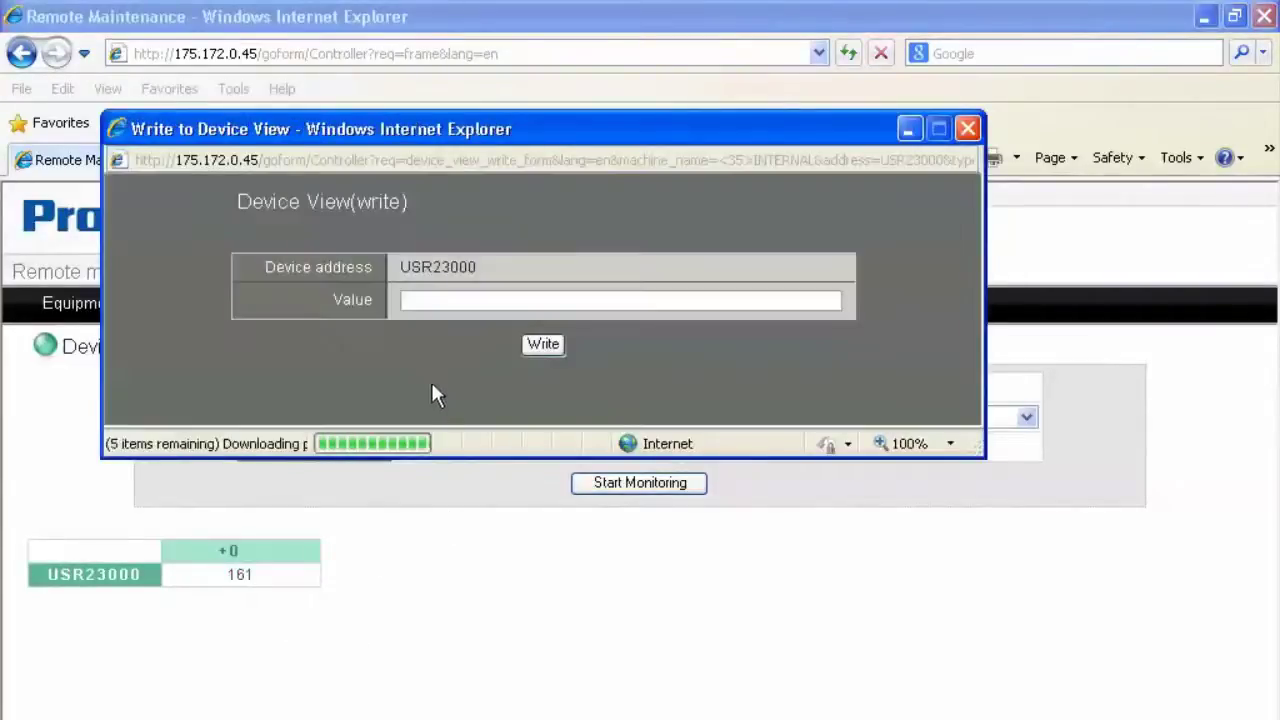
click(431, 300)
text(5)
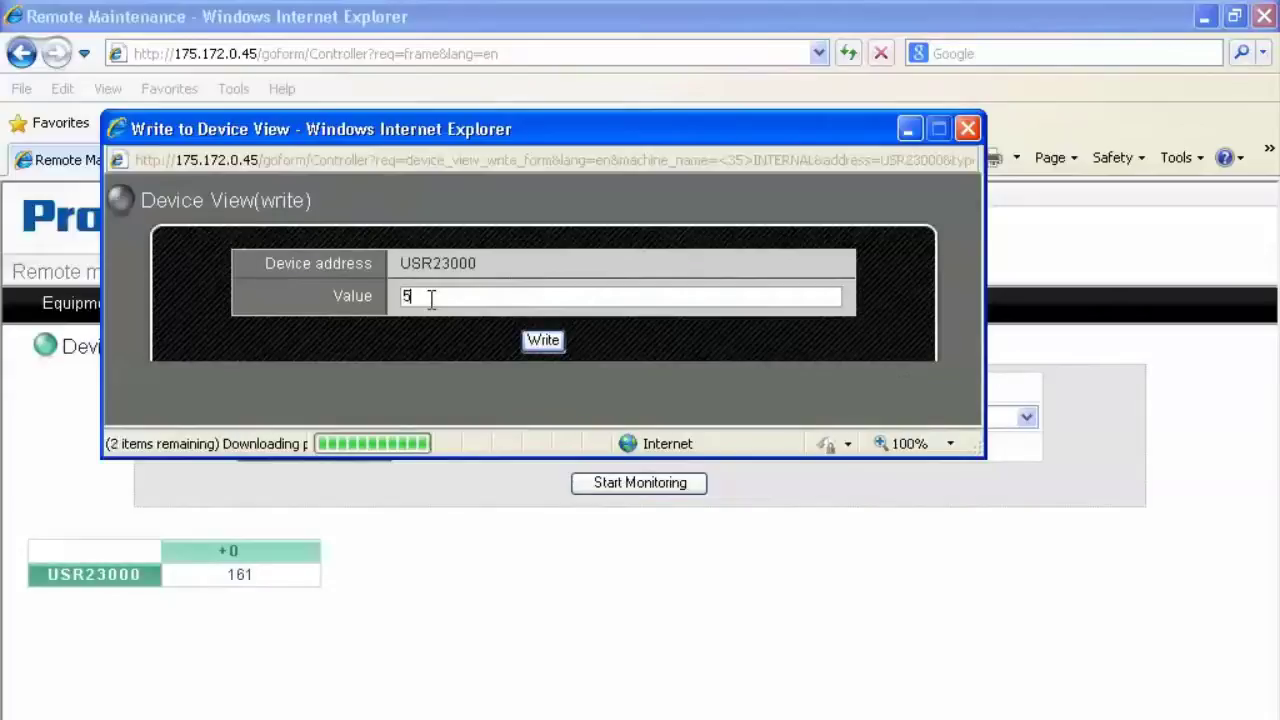
click(543, 342)
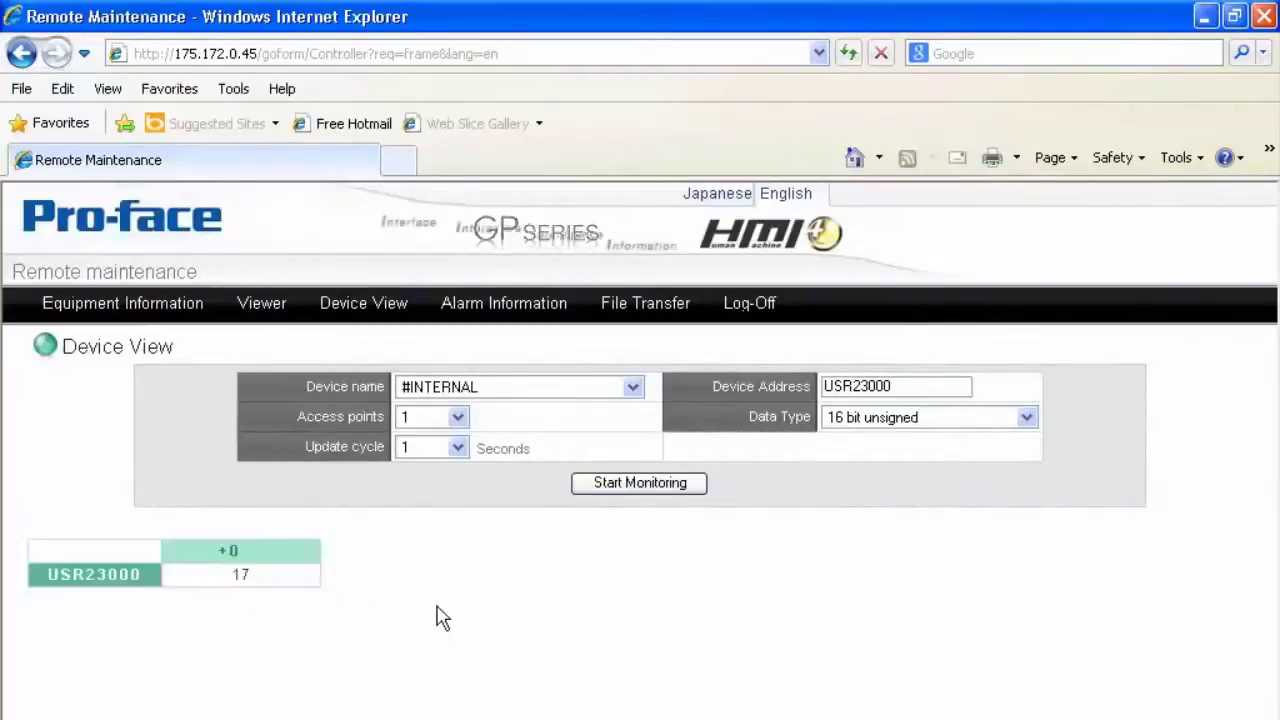
Show Block 1's Alarm List with its three Water Gauge Error alarms and trigger times.
click(520, 310)
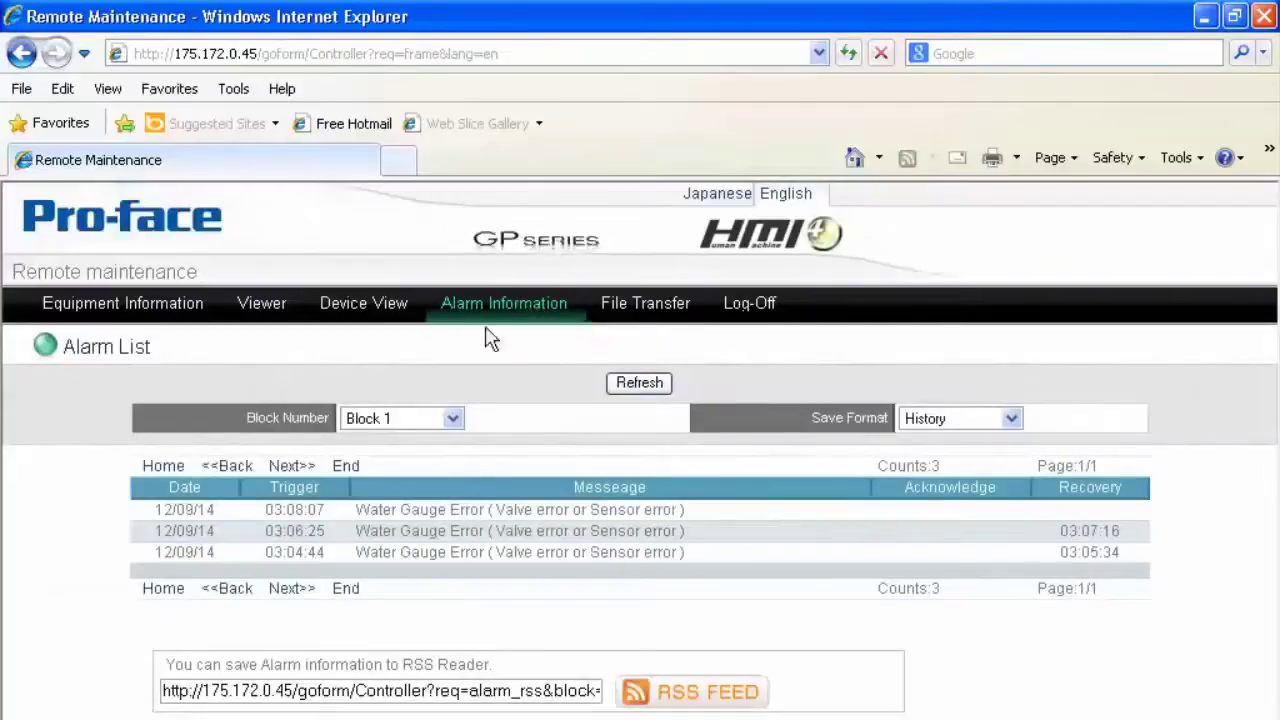